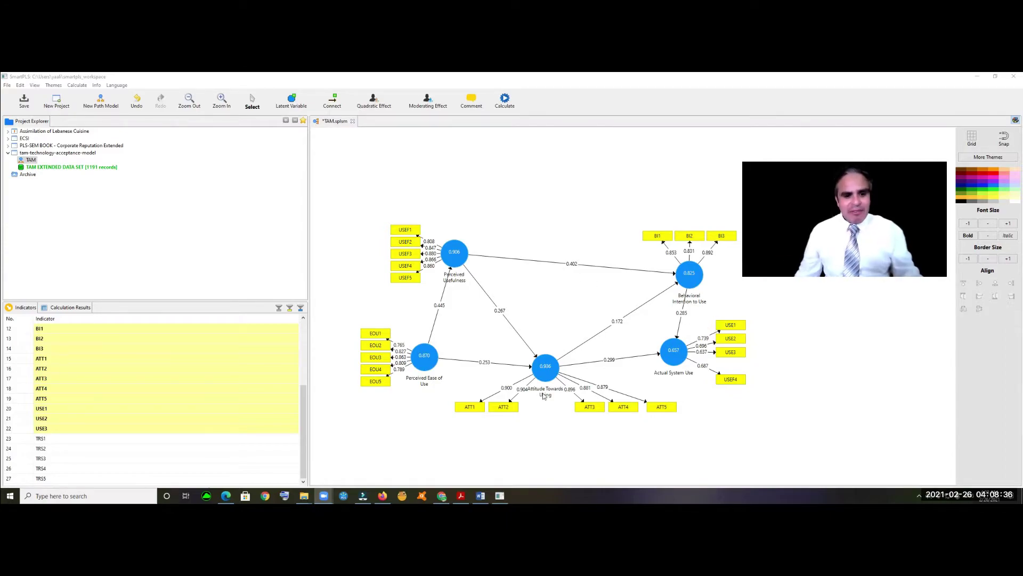
left_click(480, 496)
scroll(579, 369, "up", 2)
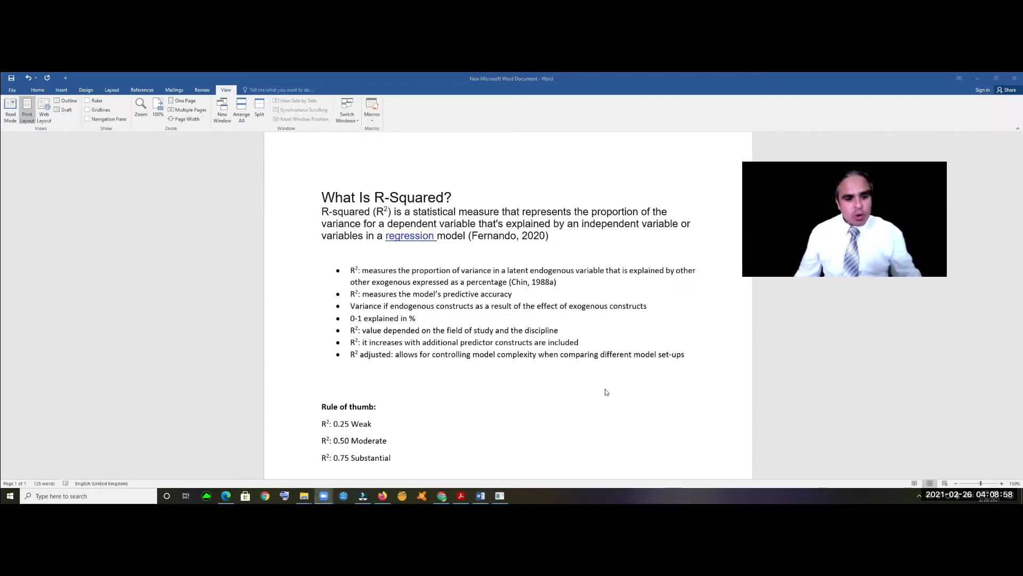
key("alt+Tab")
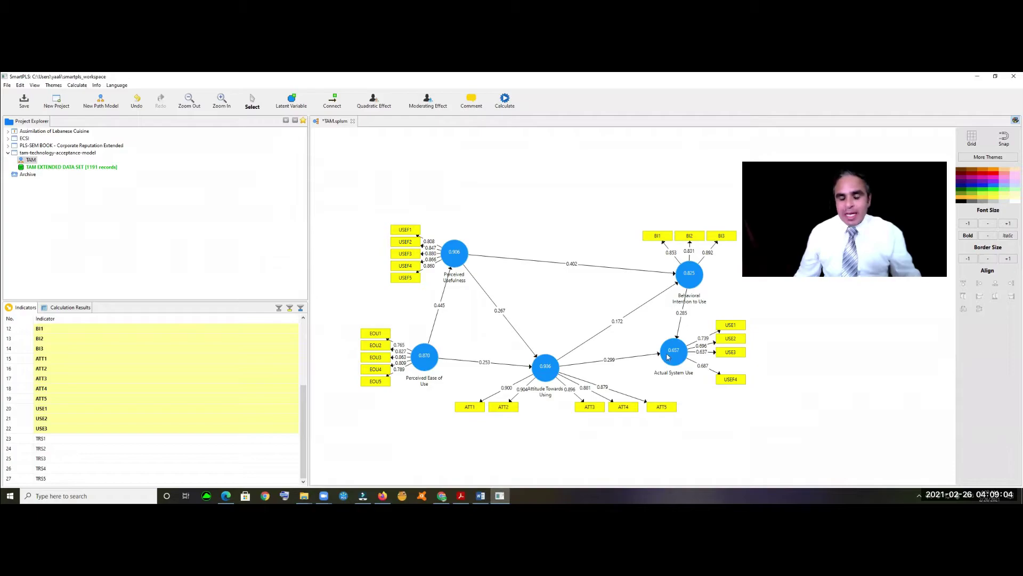
mouse_move(670, 360)
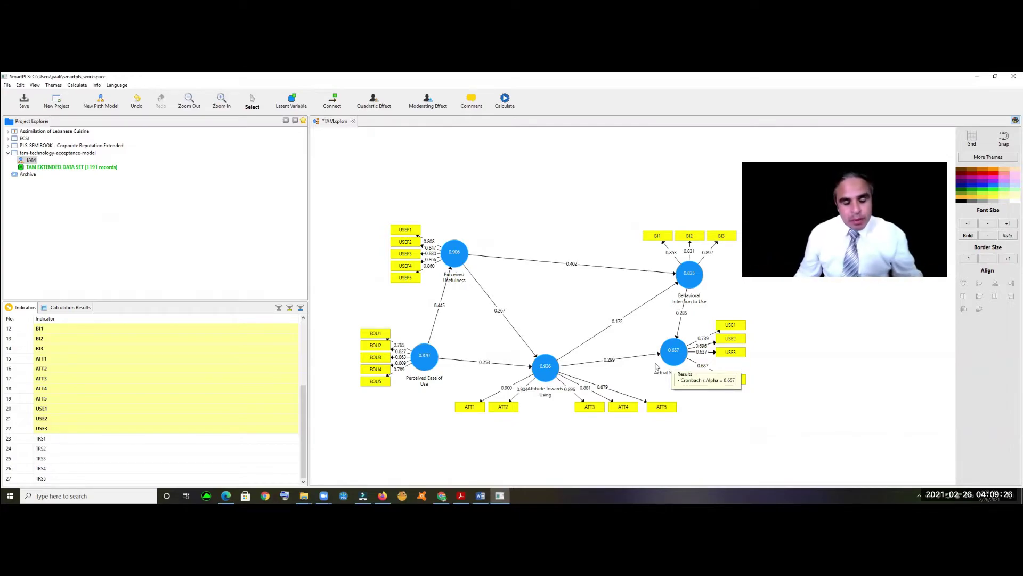
Step: Return to the Word R-Squared notes and scroll down to the bullet points and rule-of-thumb thresholds
key("alt+Tab")
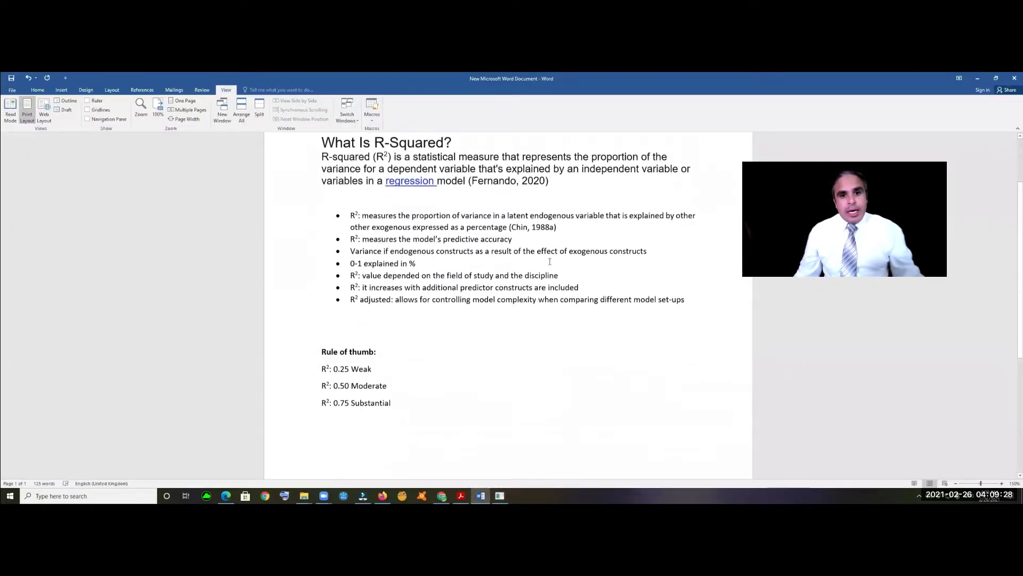
scroll(558, 273, "down", 1)
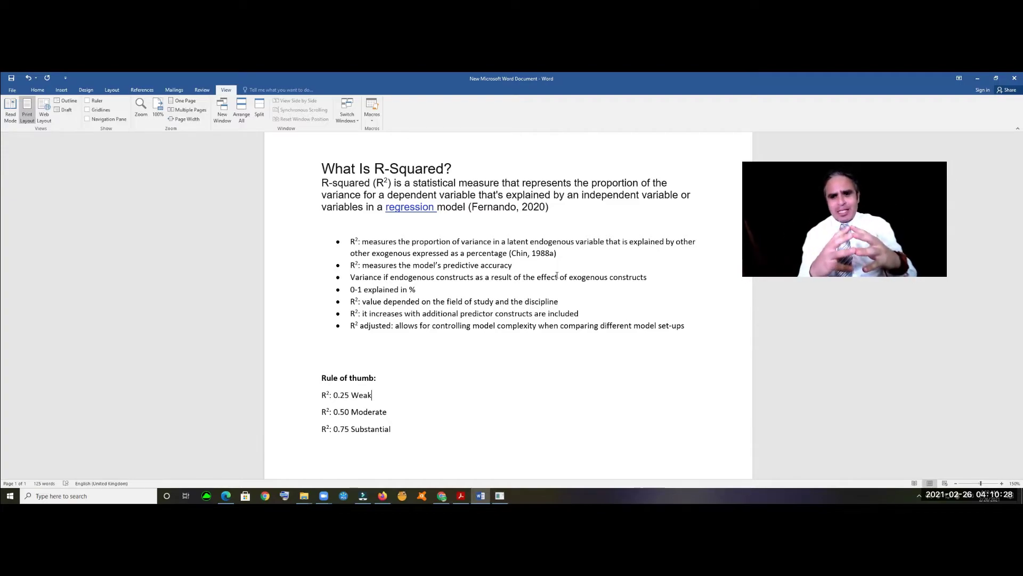
Step: Reposition Perceived Usefulness, Ease of Use, Attitude and Behavioral Intention nodes, then go back to the Word notes
key("alt+Tab")
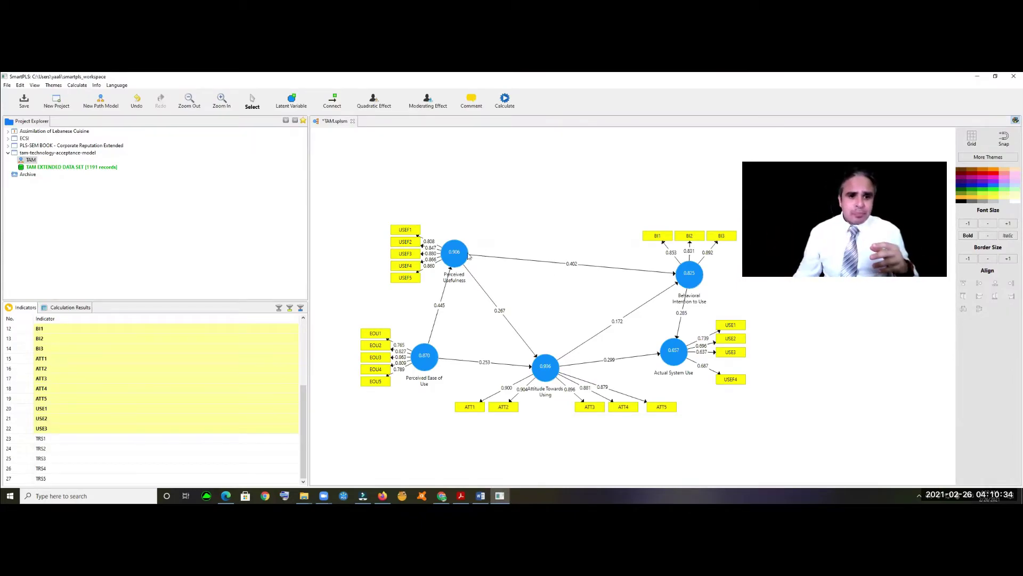
left_click_drag(454, 251, 451, 197)
left_click_drag(424, 356, 383, 349)
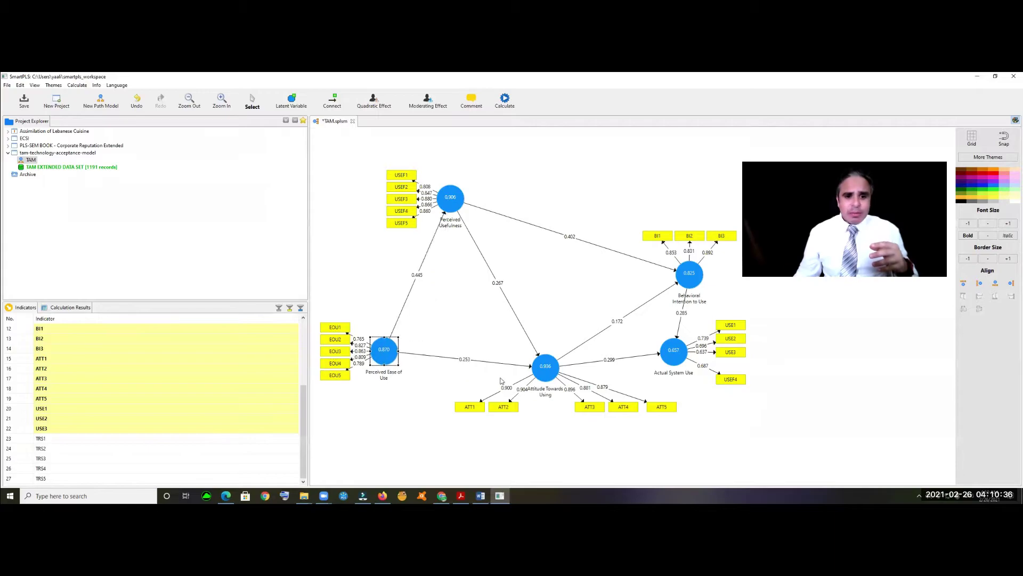
left_click_drag(541, 362, 509, 340)
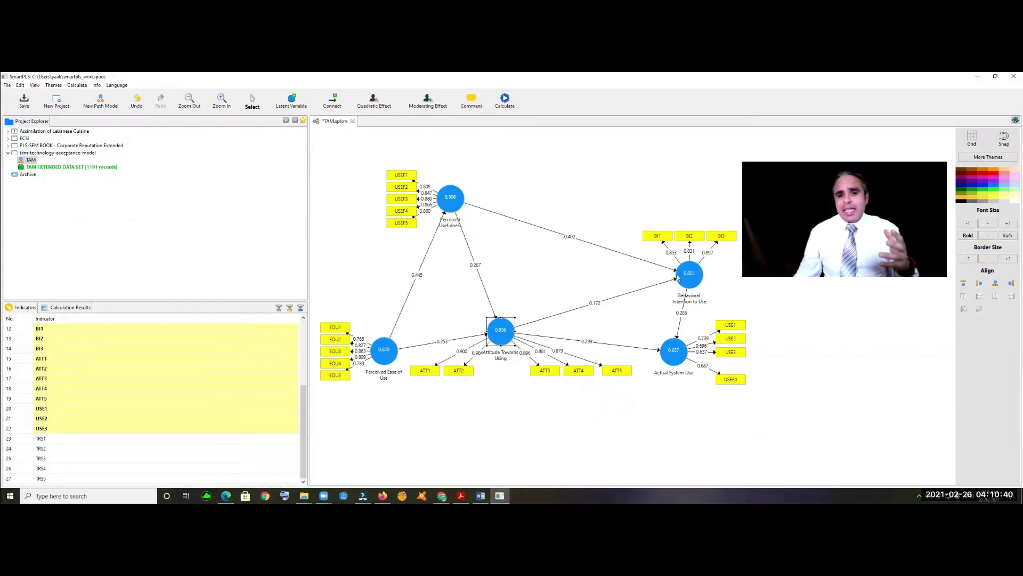
left_click_drag(689, 274, 642, 235)
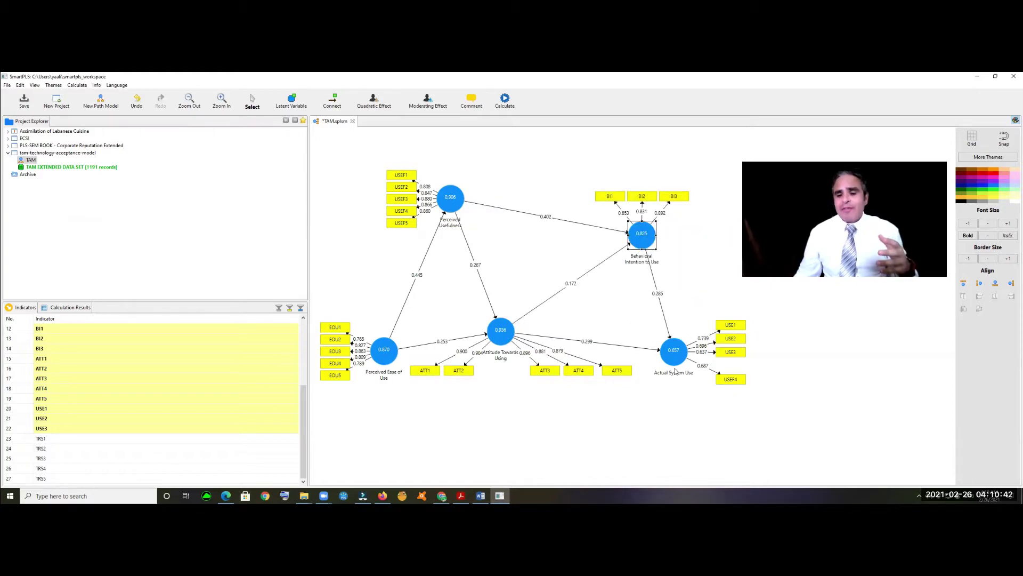
mouse_move(671, 360)
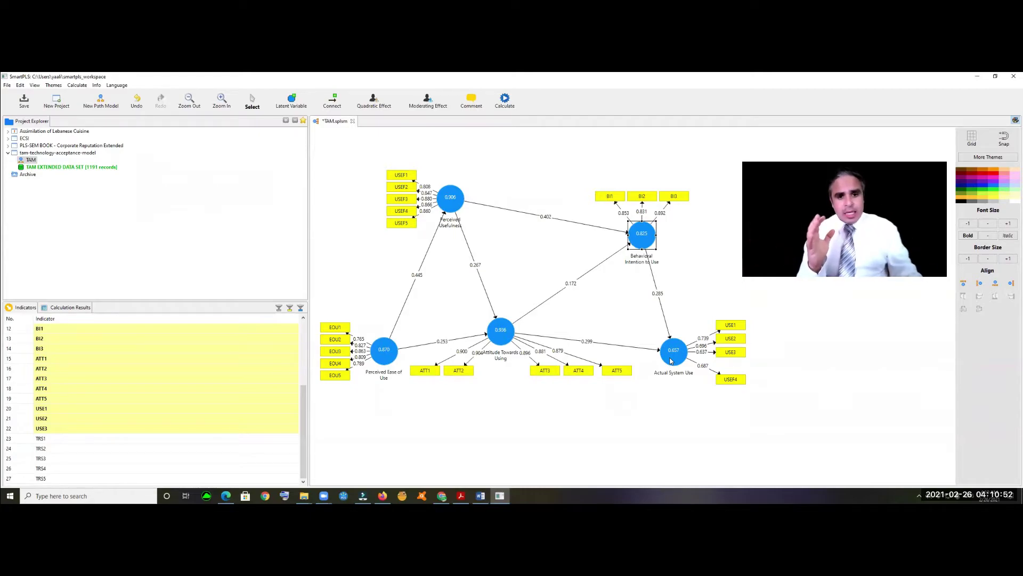
key("alt+Tab")
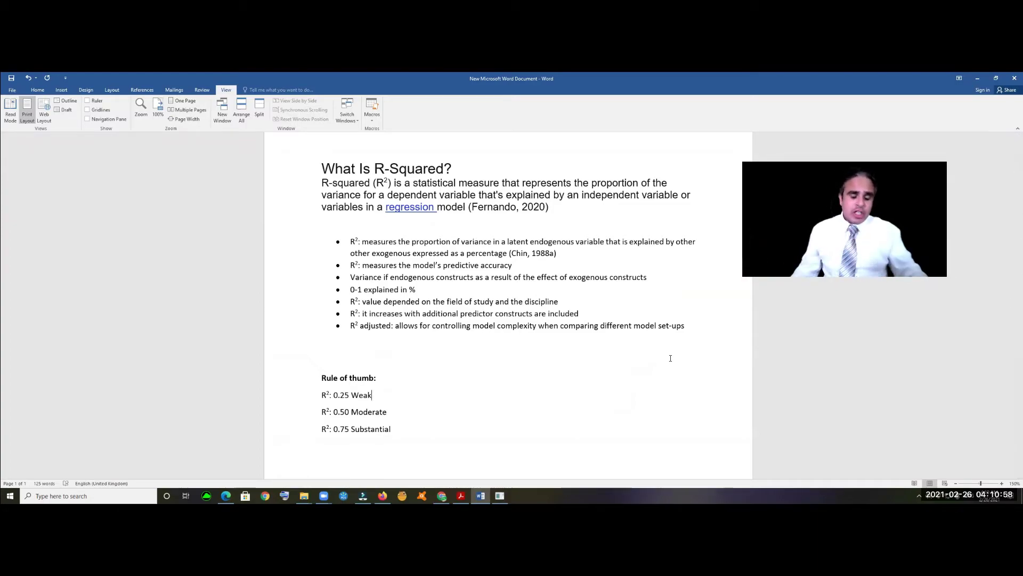
scroll(605, 343, "down", 3)
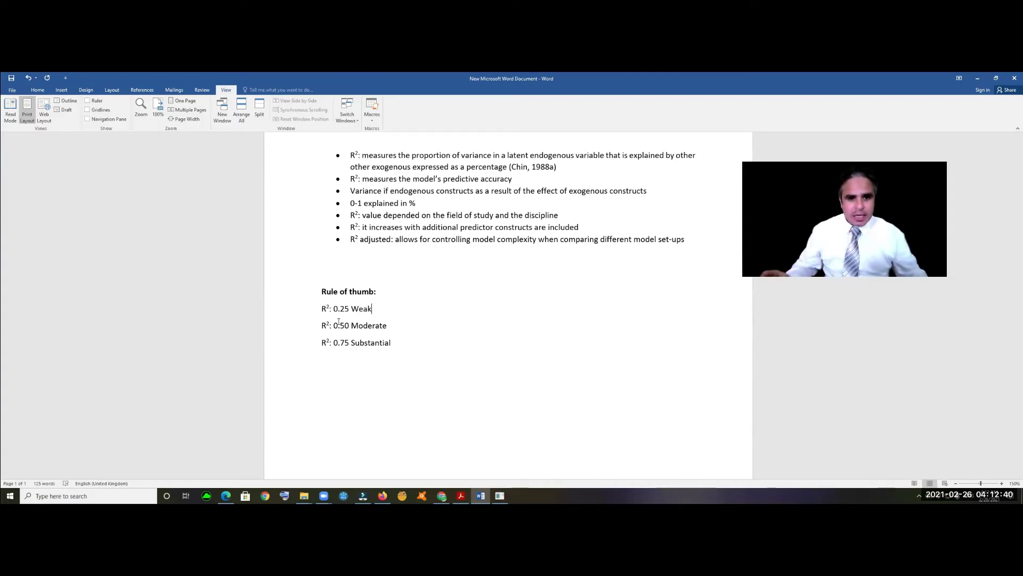
Step: Nudge Behavioral Intention, Perceived Usefulness and Attitude Towards Using nodes into a tidier layout
key("alt+Tab")
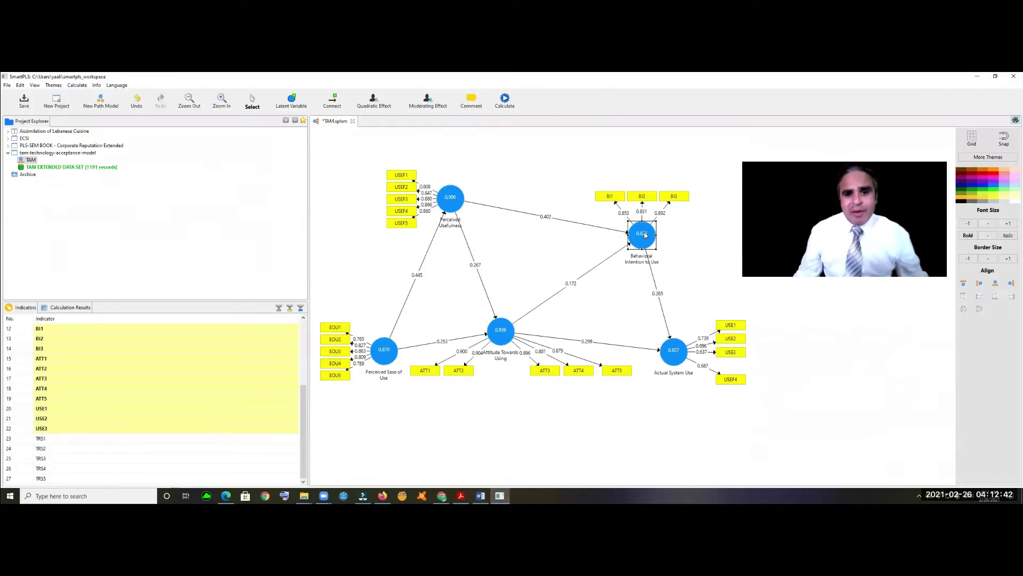
left_click_drag(645, 235, 647, 226)
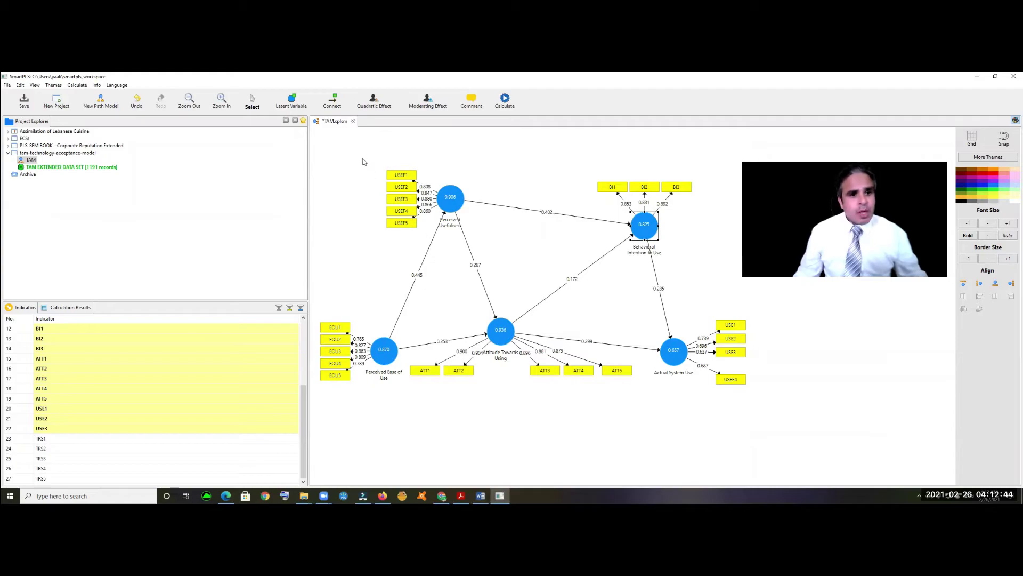
left_click_drag(451, 201, 454, 184)
left_click_drag(493, 333, 506, 329)
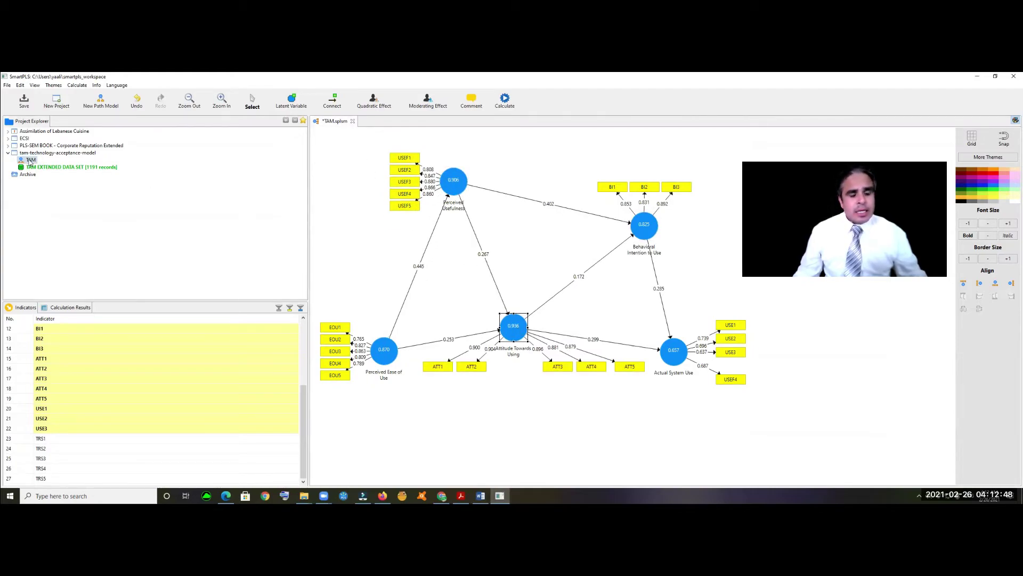
left_click(468, 183)
left_click_drag(469, 183, 487, 185)
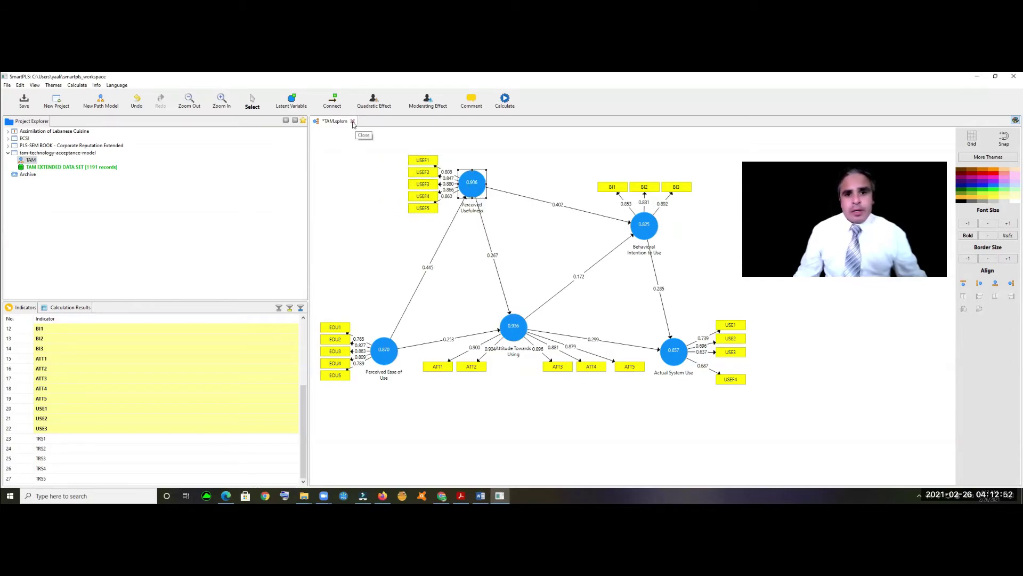
Step: Run the PLS Algorithm calculation to produce the Run No. 3 report
left_click(76, 85)
left_click(91, 94)
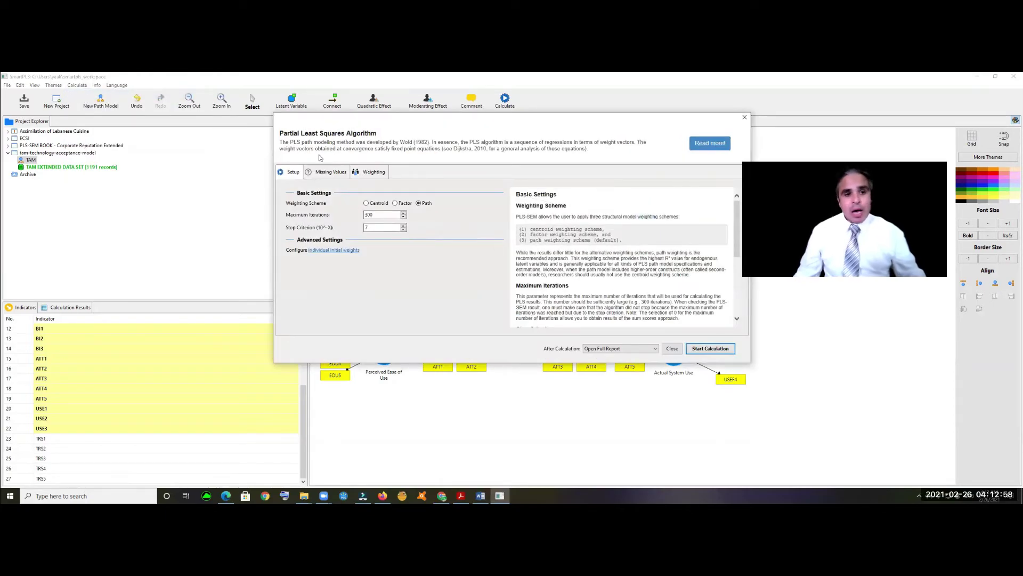
left_click(714, 349)
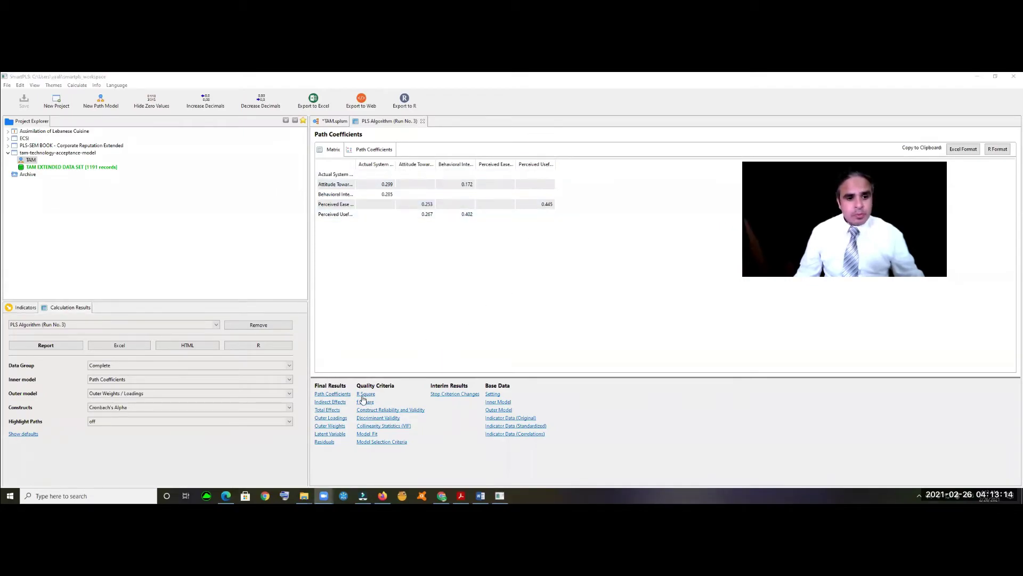
Step: Check the R Square results (Actual System Use 0.226), then return to the TAM.splsm diagram
left_click(365, 395)
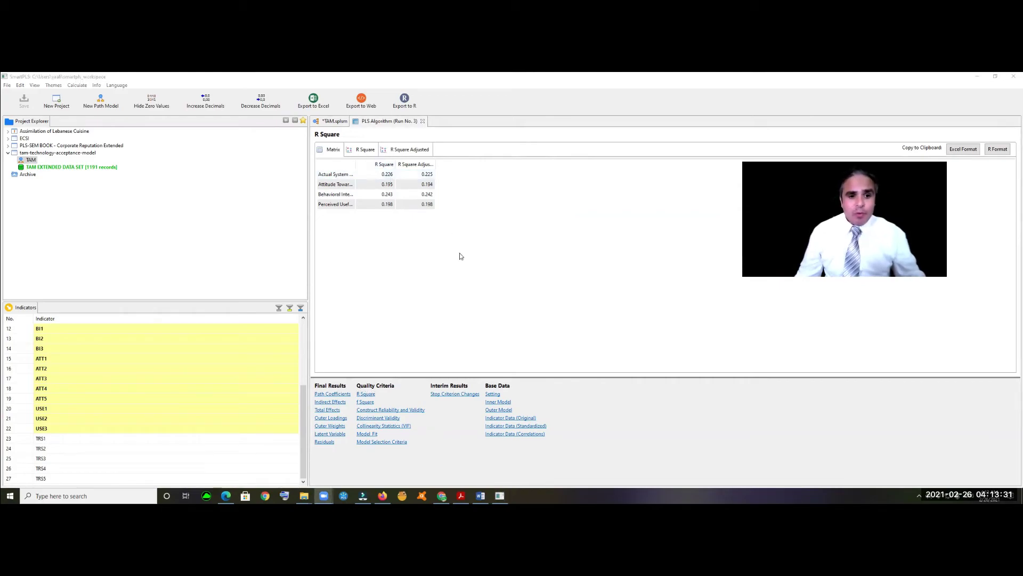
left_click(337, 121)
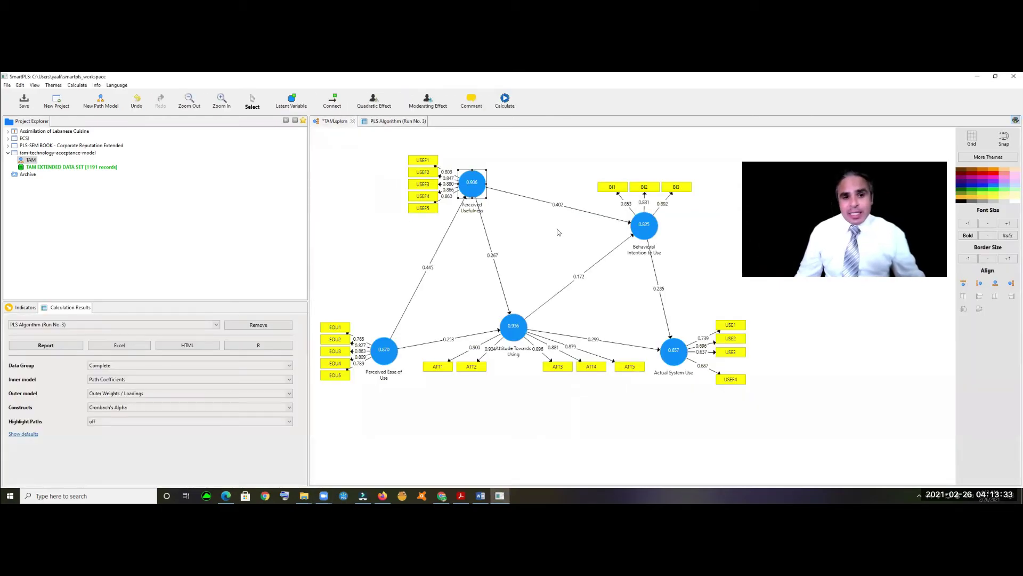
Step: Rearrange Perceived Usefulness, Attitude Towards Using and Behavioral Intention to Use nodes
left_click_drag(449, 205, 413, 239)
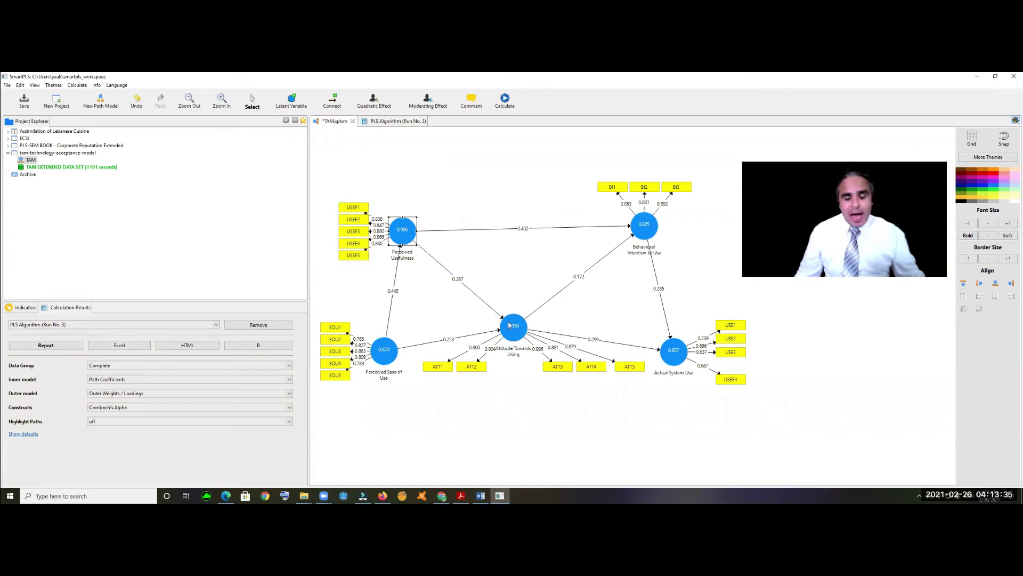
left_click_drag(509, 325, 469, 309)
left_click_drag(402, 230, 407, 196)
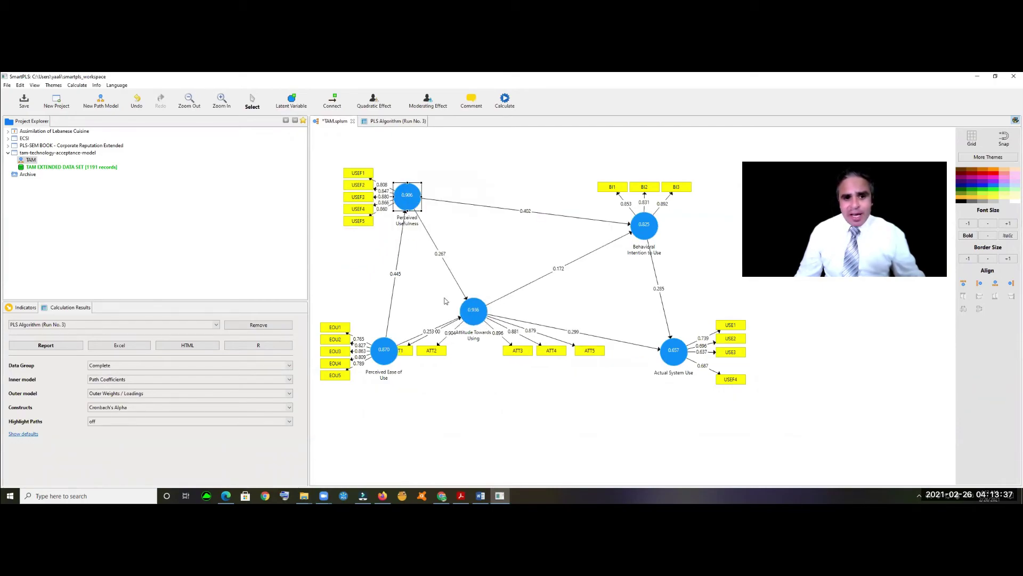
left_click_drag(481, 305, 536, 297)
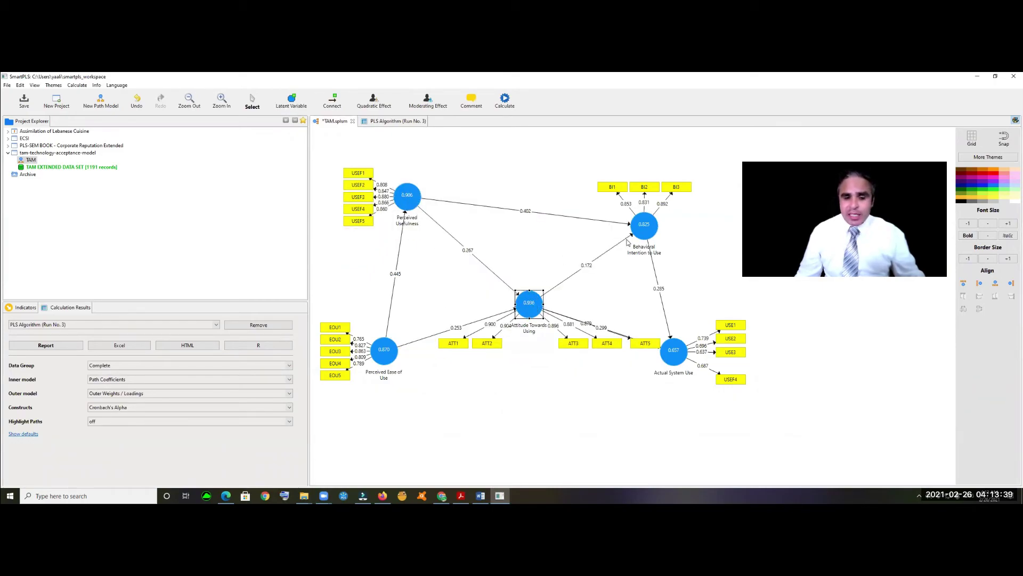
left_click_drag(639, 231, 633, 246)
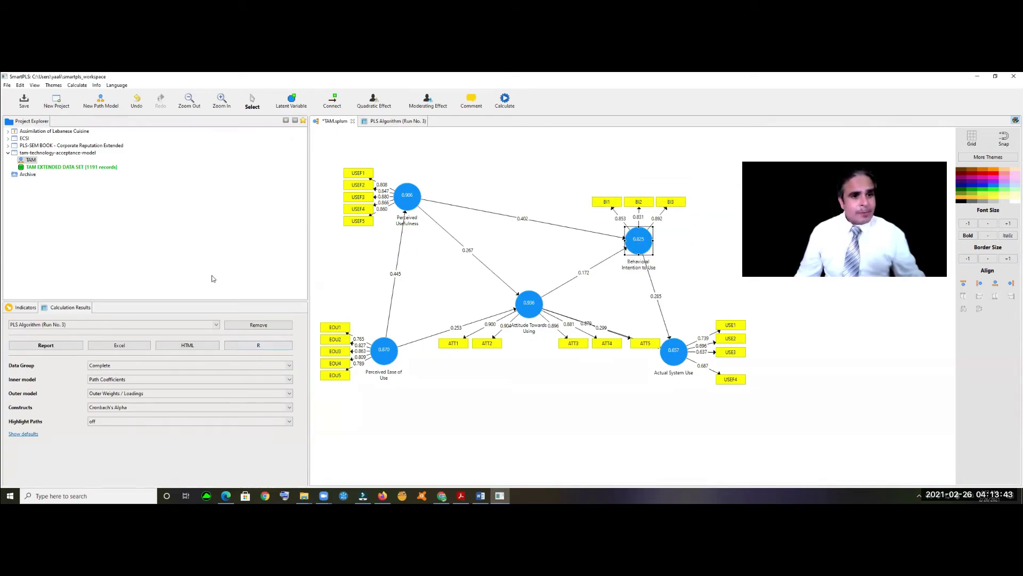
Step: Add a new latent variable with indicators TRS1–TRS5 and connect it to Actual System Use
left_click(294, 111)
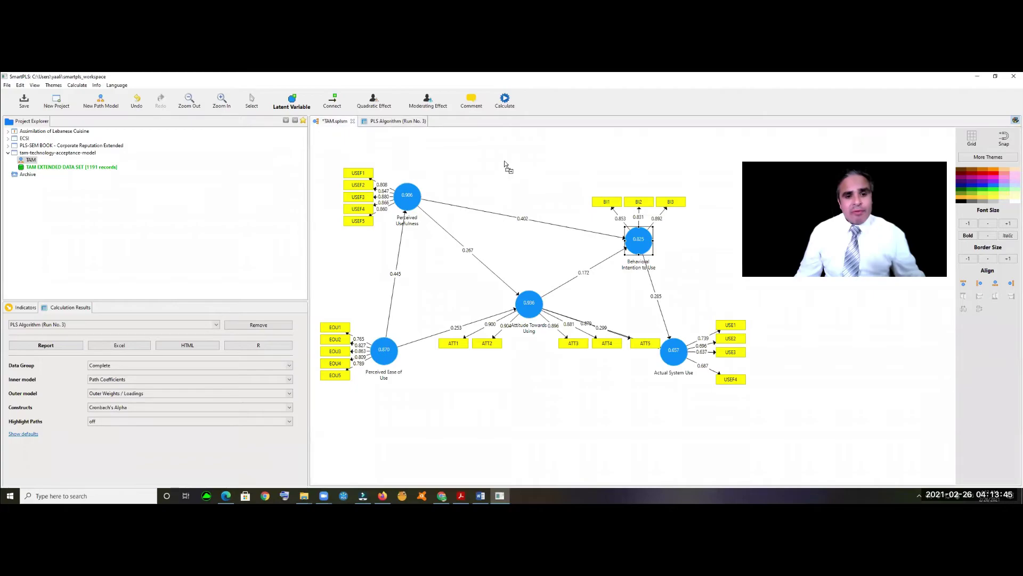
left_click(504, 161)
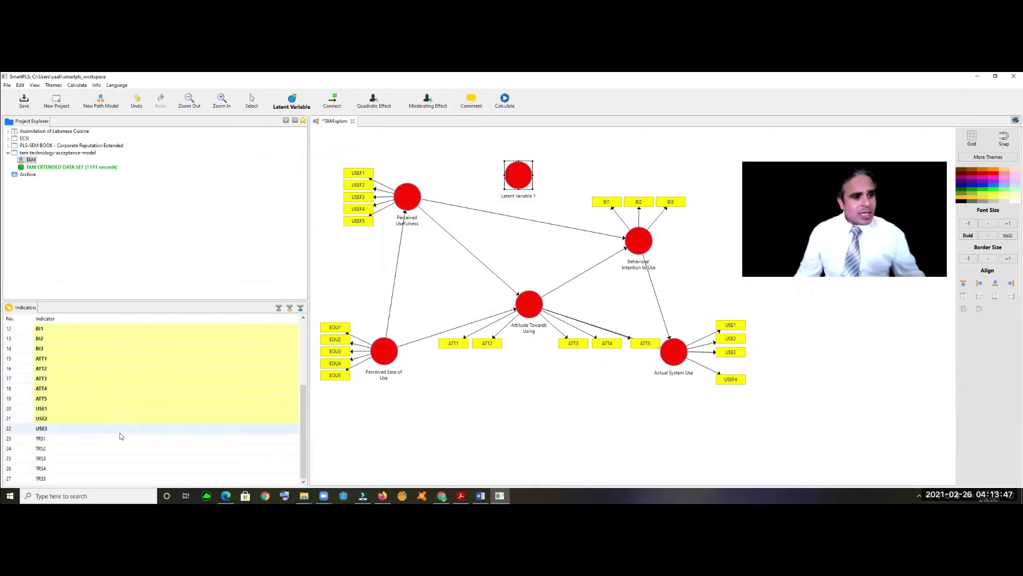
left_click(63, 444)
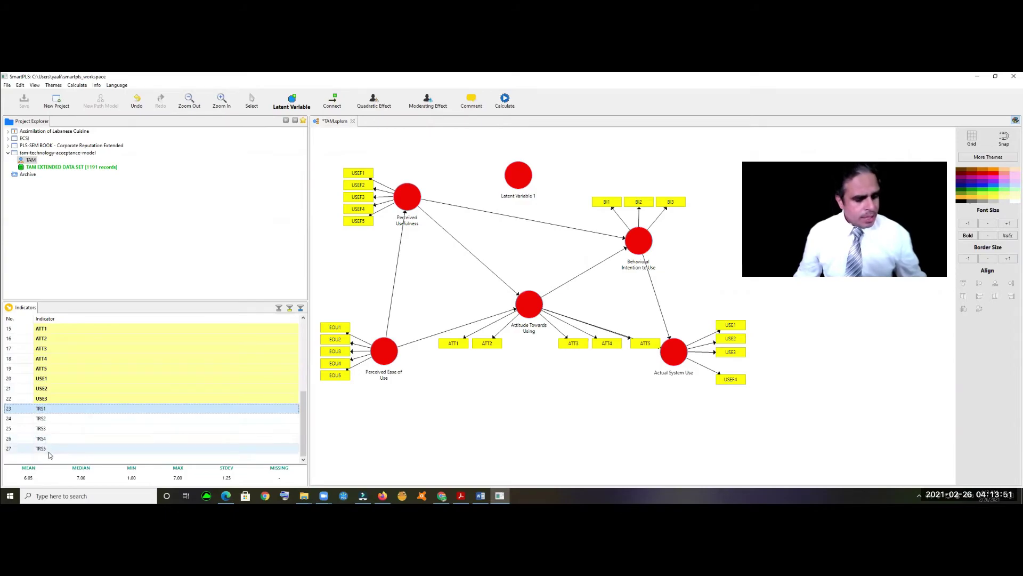
left_click(52, 452, "ctrl")
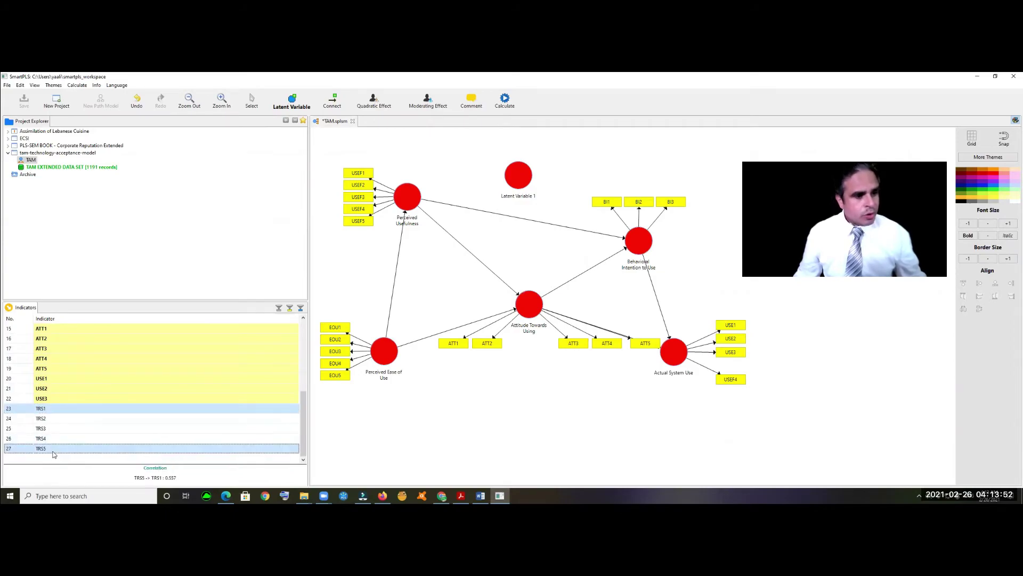
left_click(60, 412)
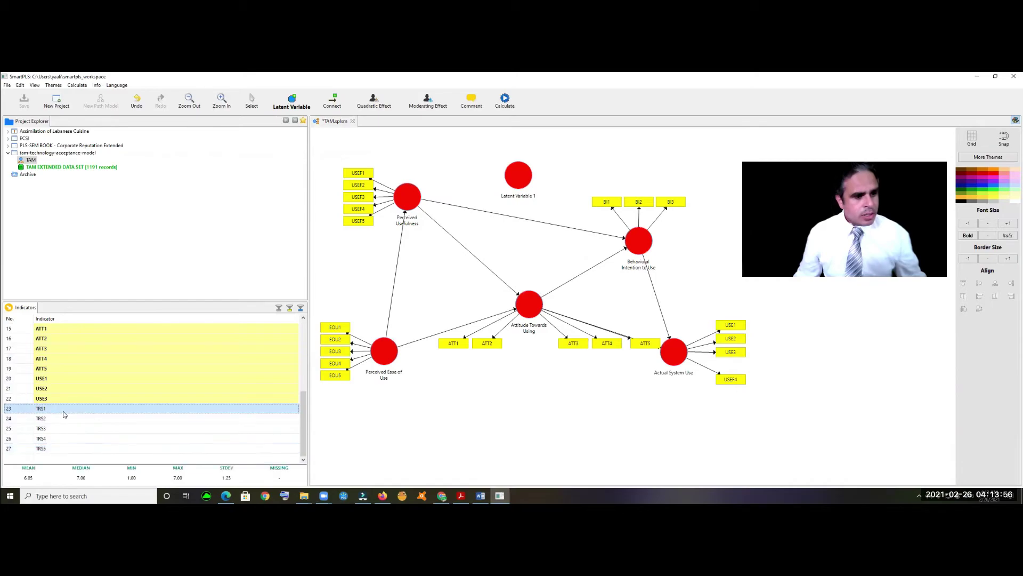
left_click(47, 452, "shift")
left_click_drag(52, 439, 518, 176)
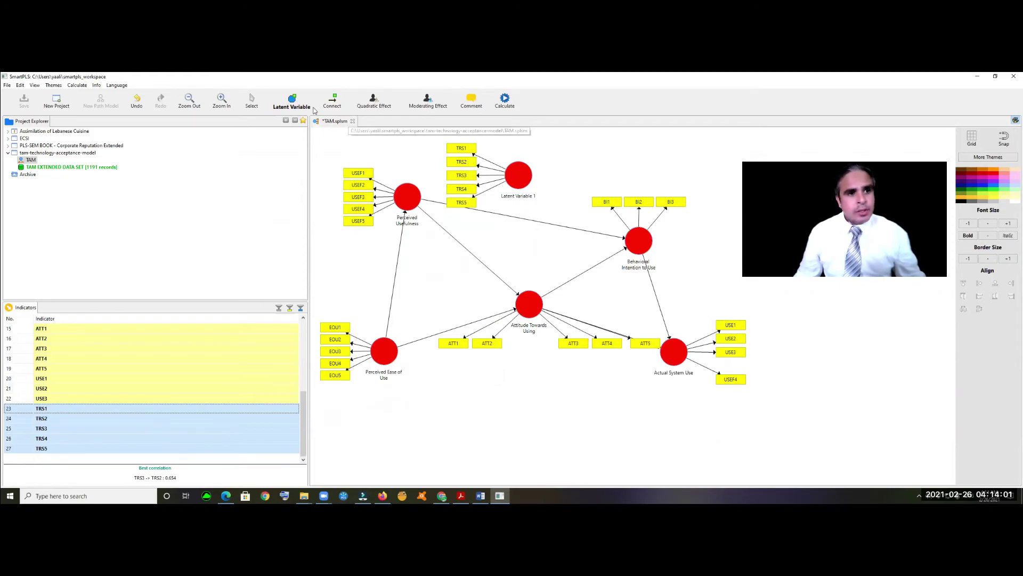
left_click(324, 109)
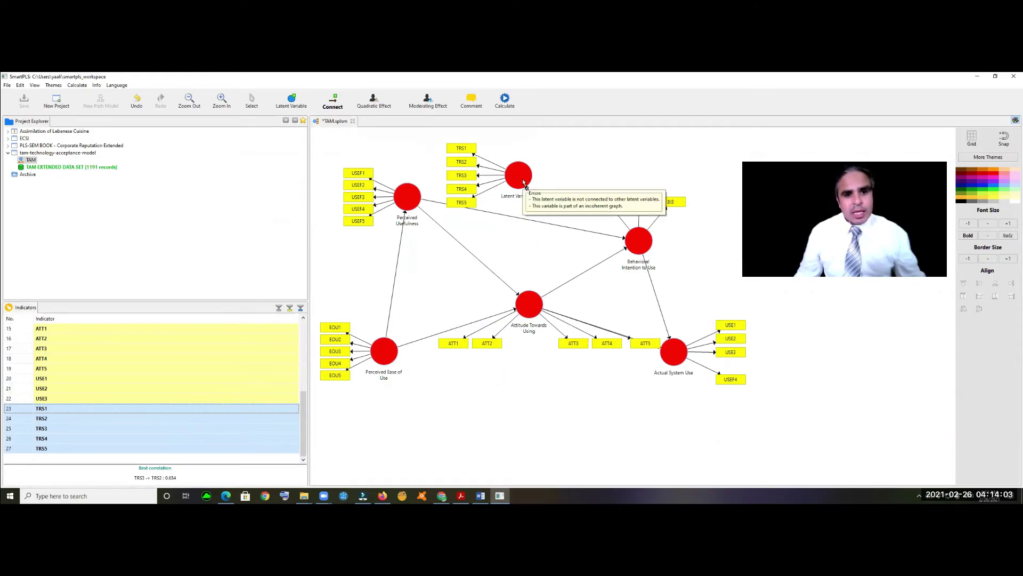
left_click_drag(522, 184, 675, 353)
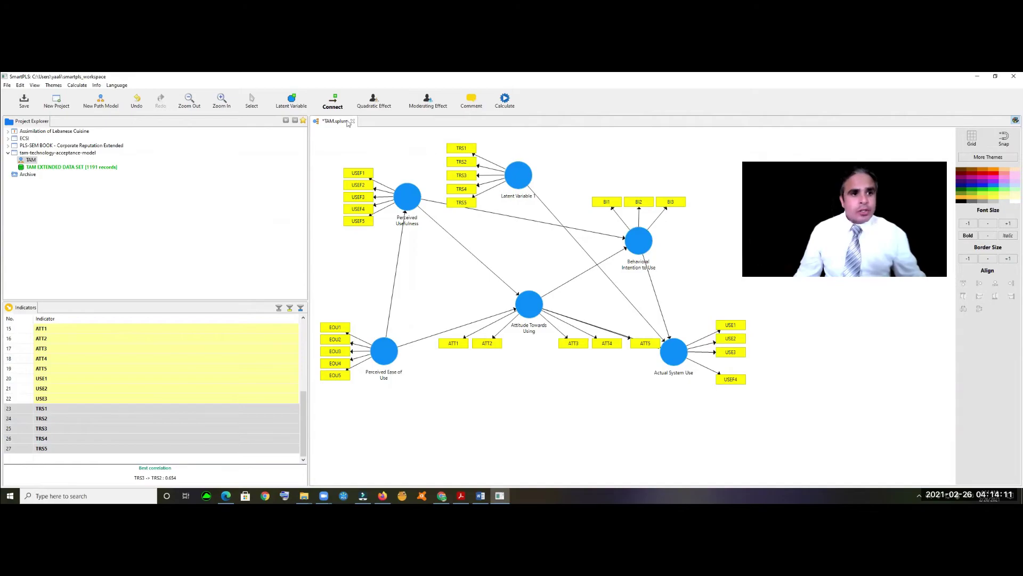
Step: Move Latent Variable 1 and its indicators slightly up and left
left_click(252, 100)
left_click(515, 169)
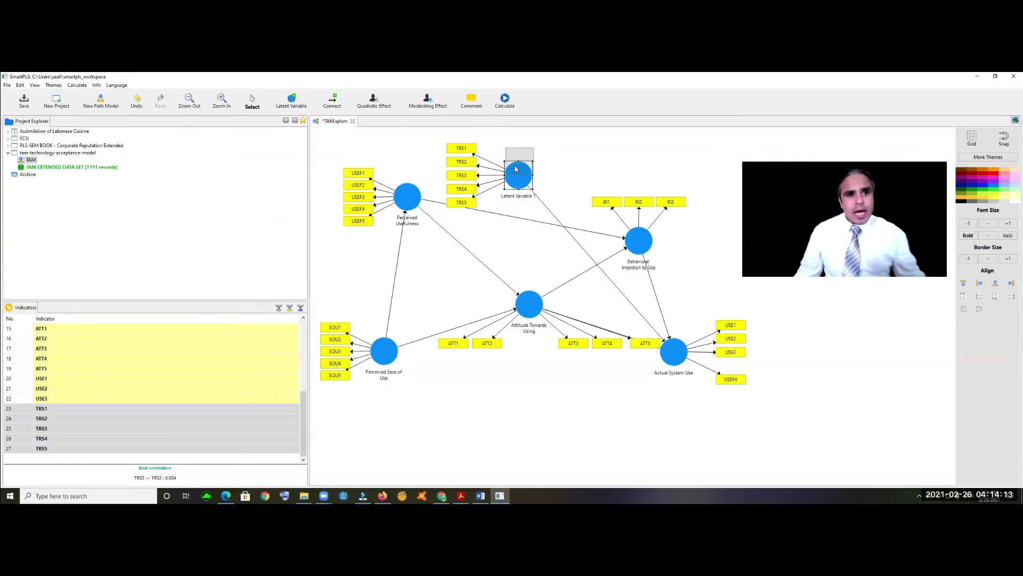
left_click_drag(515, 169, 502, 158)
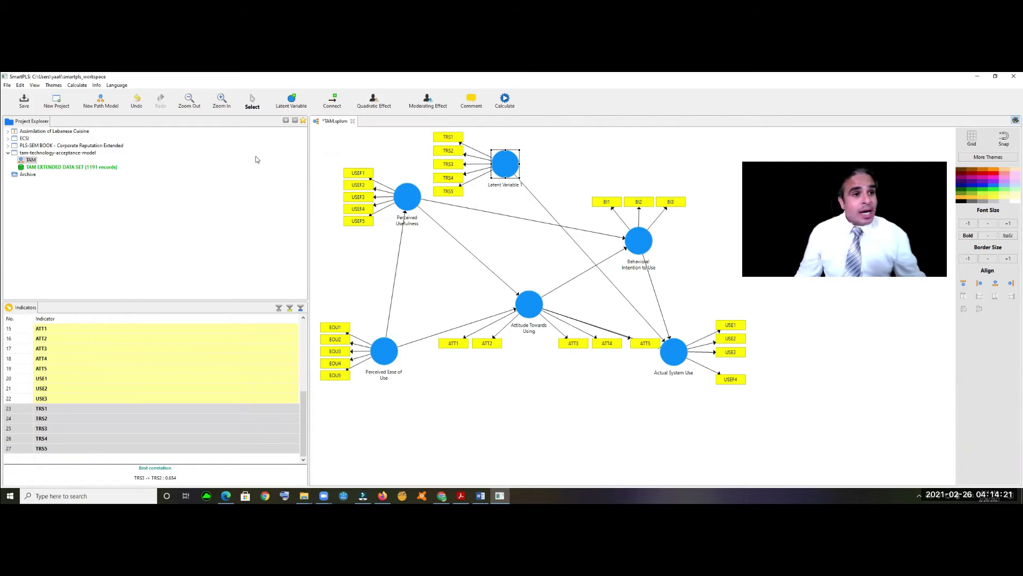
Step: Rerun the PLS Algorithm on the extended model to get the Run No. 4 report
left_click(77, 86)
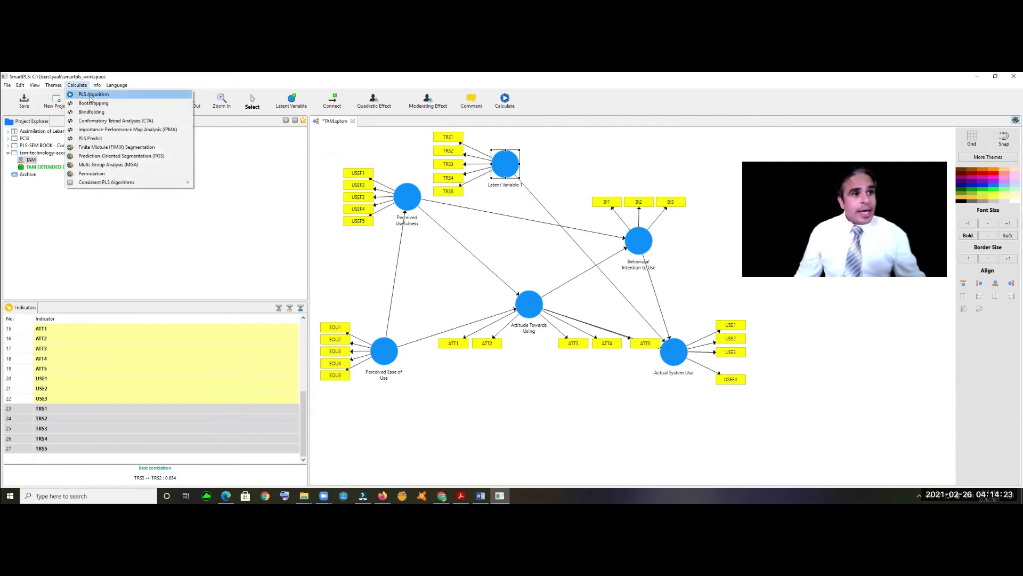
left_click(91, 94)
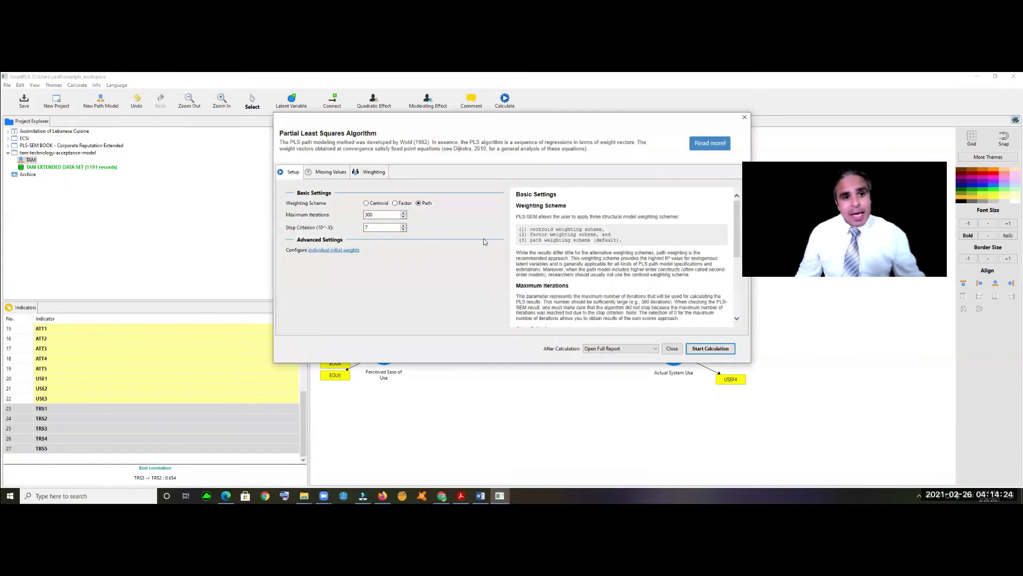
left_click(705, 349)
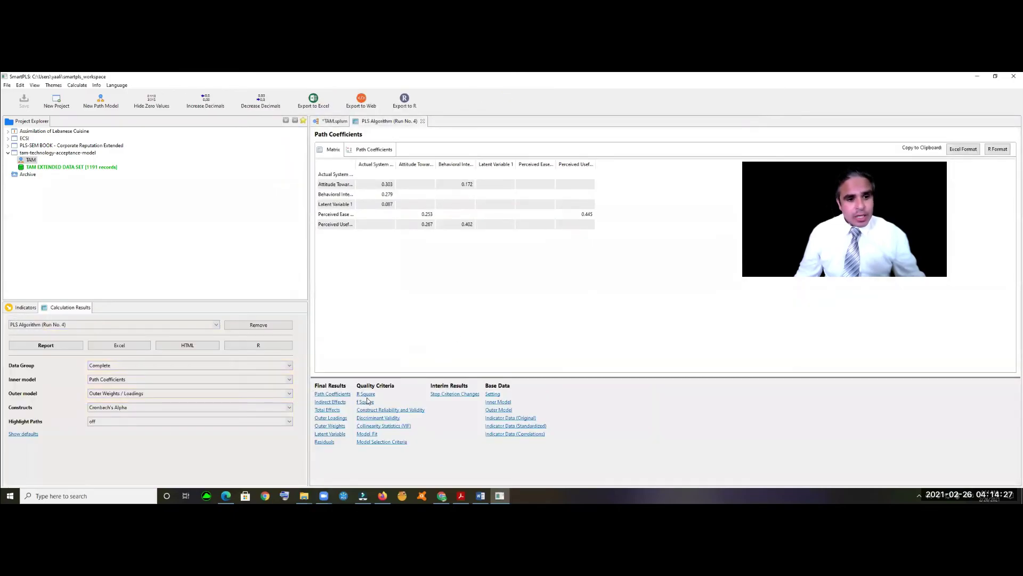
Step: Review R Square showing Actual System Use at 0.231 (adjusted 0.229), then return to the diagram
left_click(365, 395)
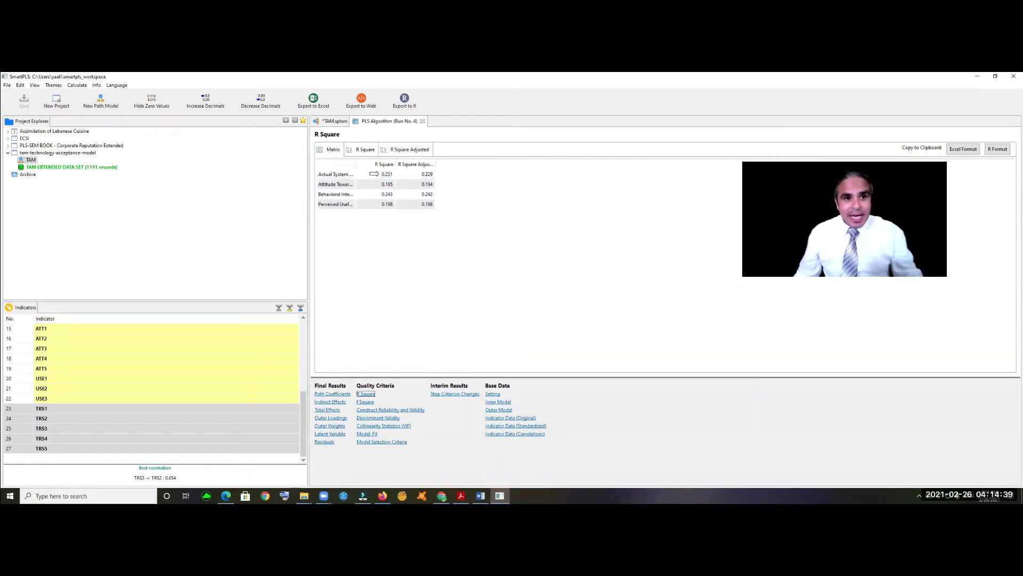
left_click(374, 174)
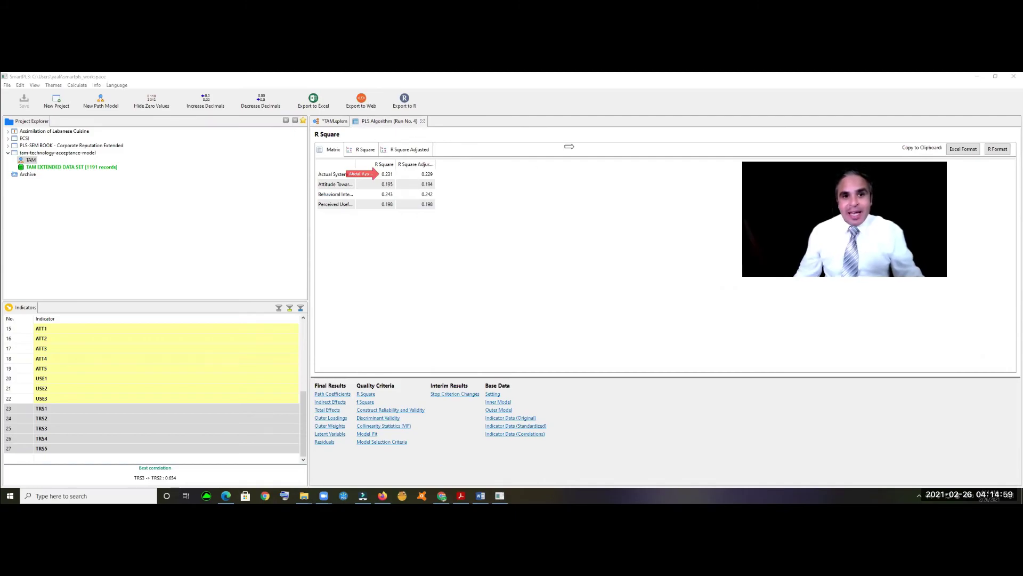
left_click(336, 121)
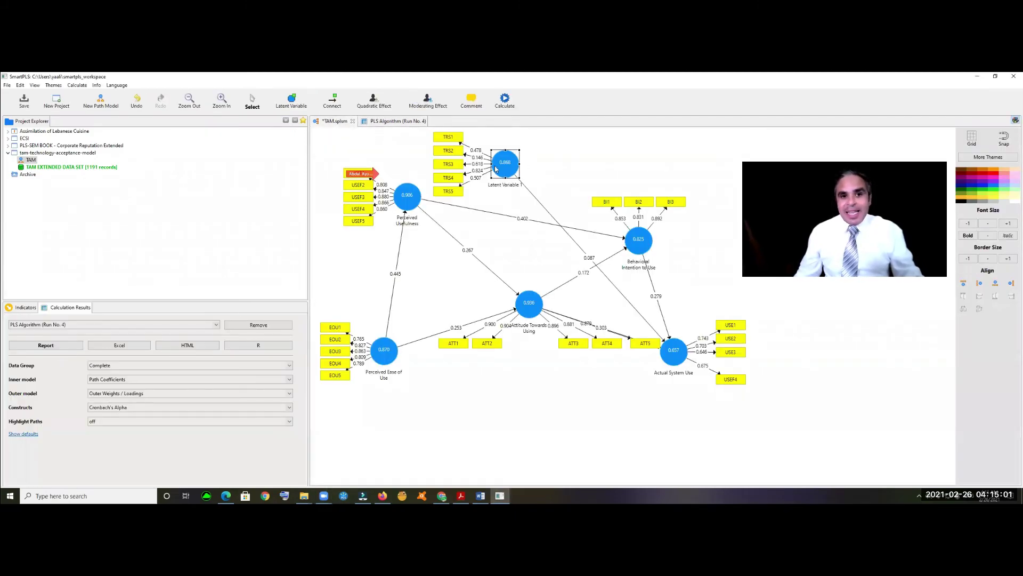